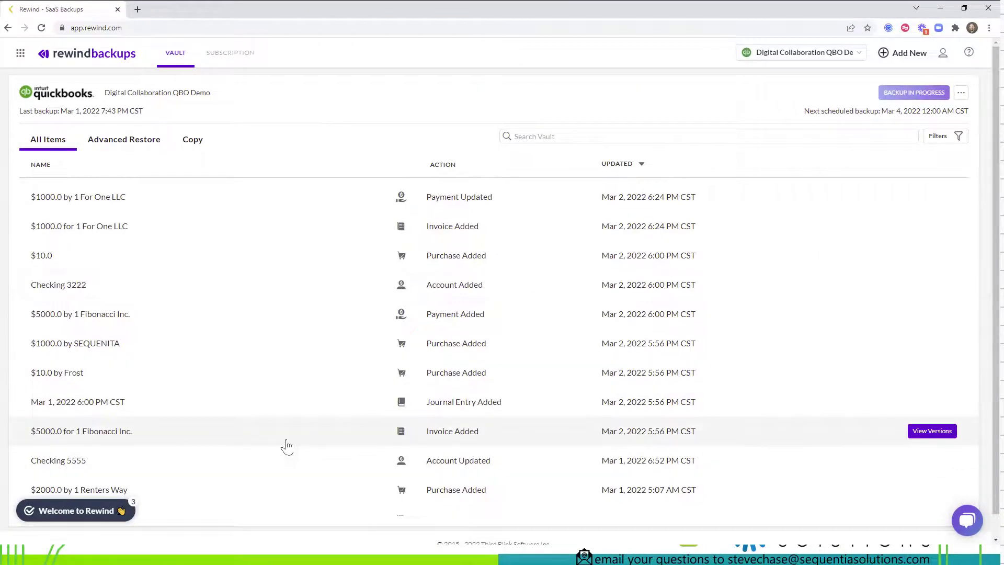
- Switch to the Advanced Restore page and choose March 2, 2022 as the restore date
left_click(130, 147)
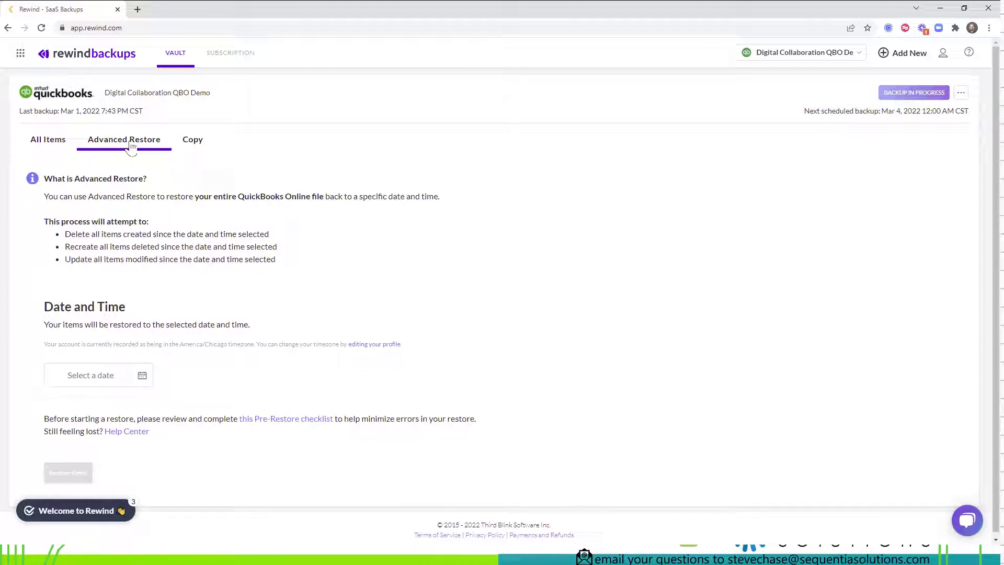
left_click(142, 376)
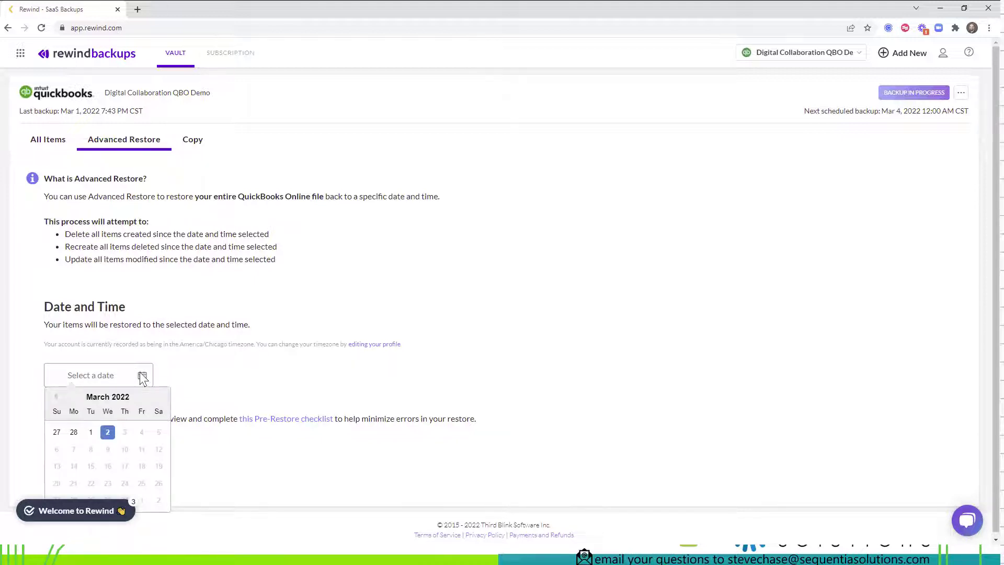
left_click(108, 432)
left_click(141, 376)
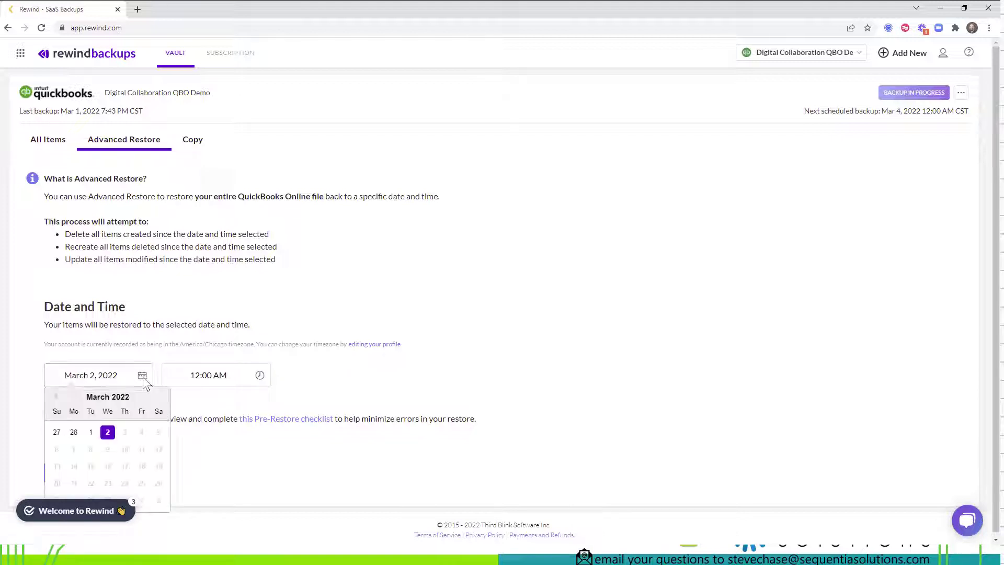
left_click(109, 431)
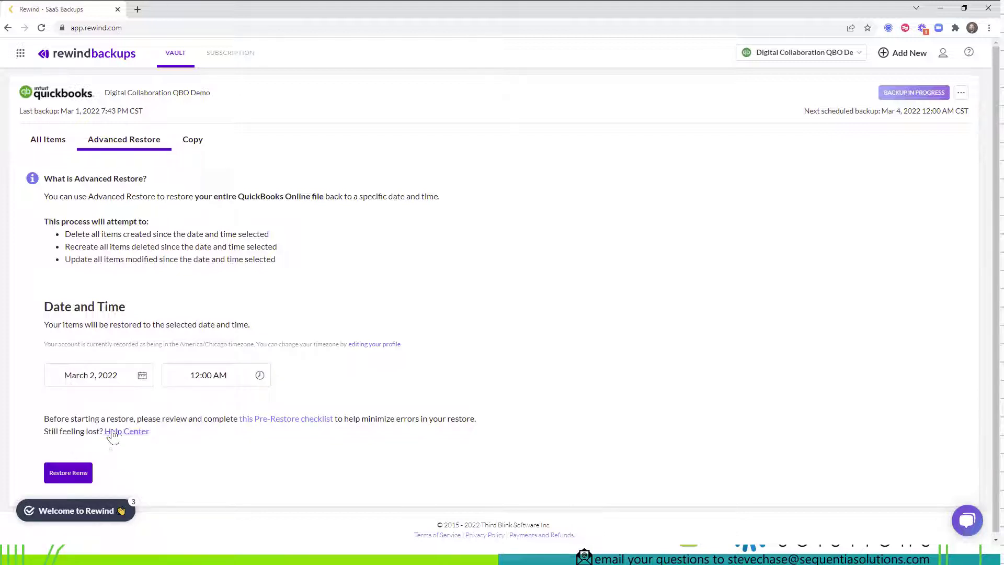
- Set the restore time to 05:49 PM
left_click(240, 374)
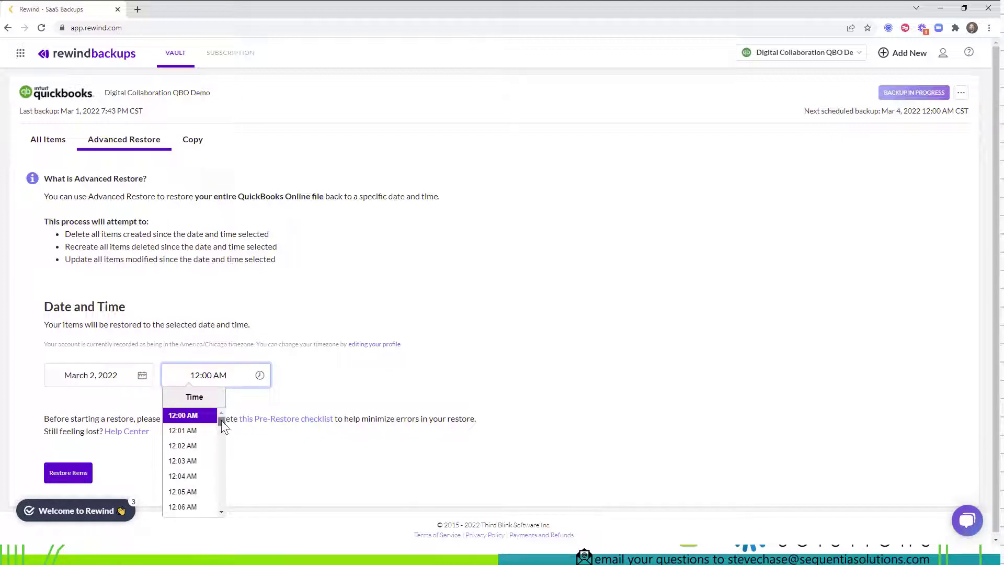
left_click_drag(221, 420, 217, 488)
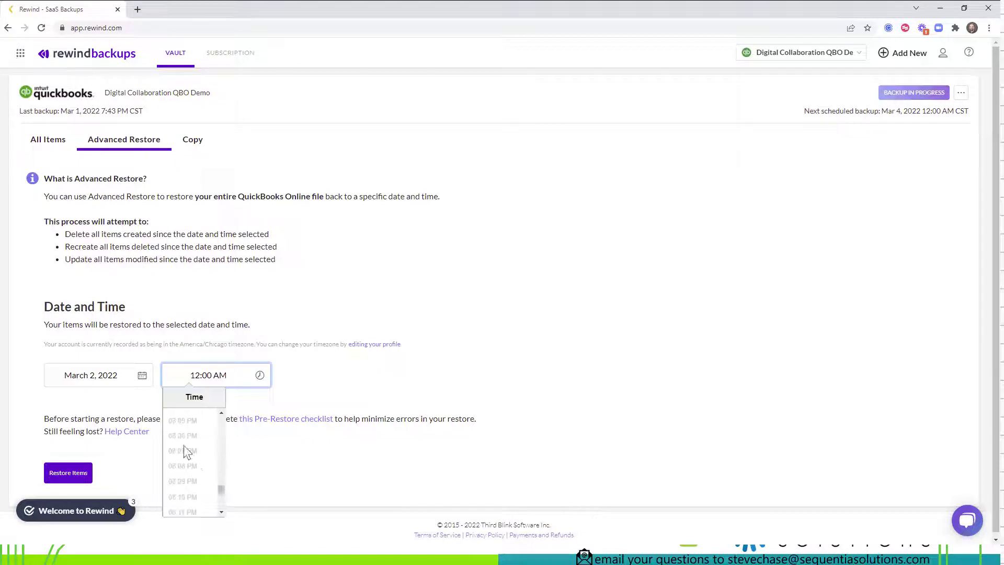
left_click(221, 414)
left_click_drag(219, 417, 219, 417)
mouse_move(218, 492)
left_mouse_down()
mouse_move(222, 470)
mouse_move(220, 481)
left_mouse_up()
scroll(191, 449, "down", 5)
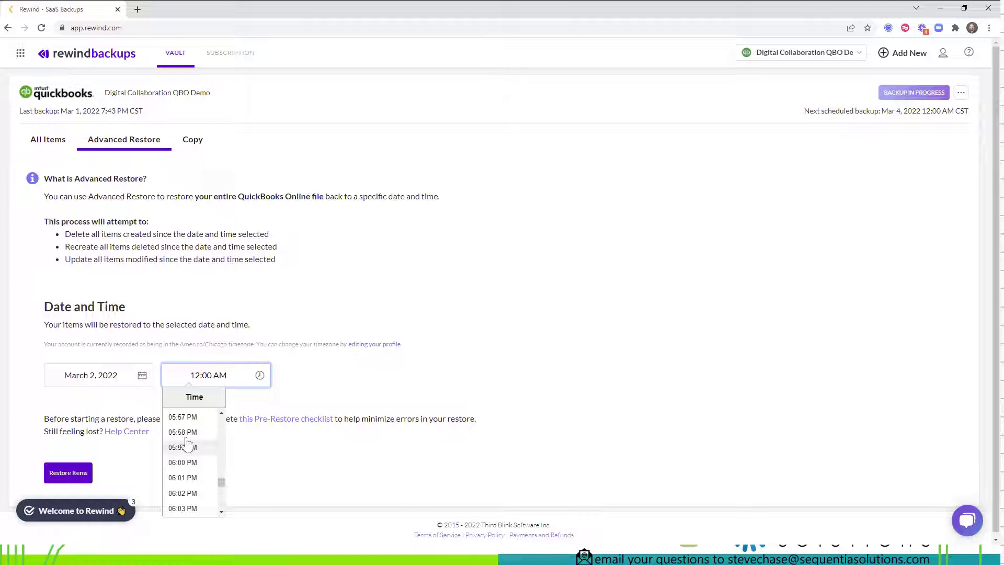
left_click_drag(219, 414, 219, 415)
left_click(202, 422)
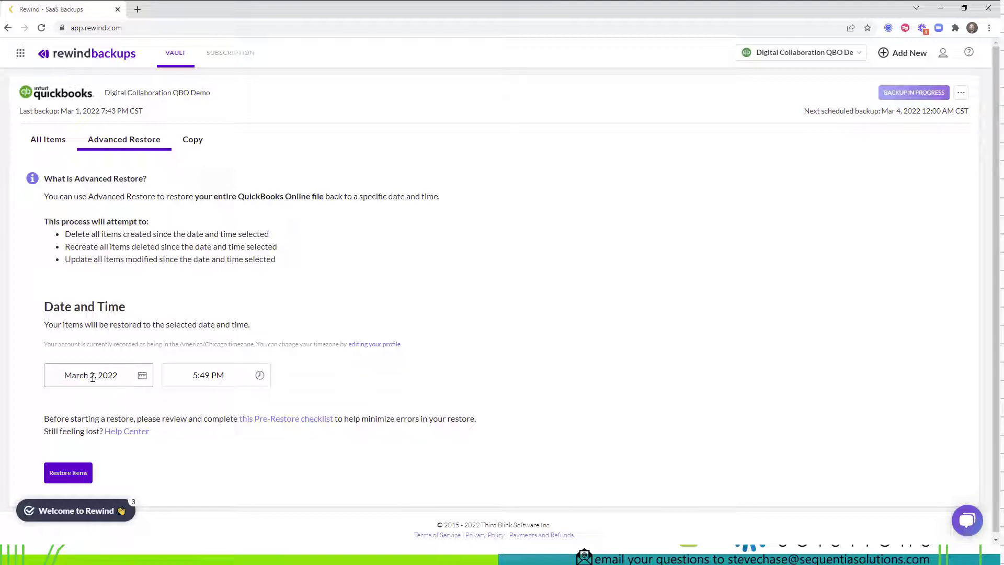
- Change the restore date to February 28, 2022 and the restore time to 04:00 PM
left_click(143, 376)
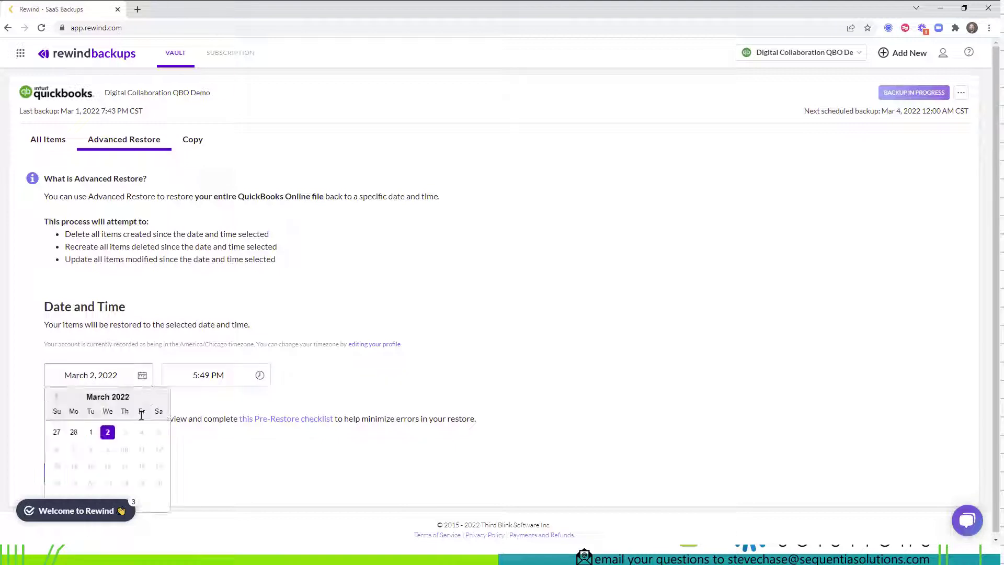
left_click(74, 434)
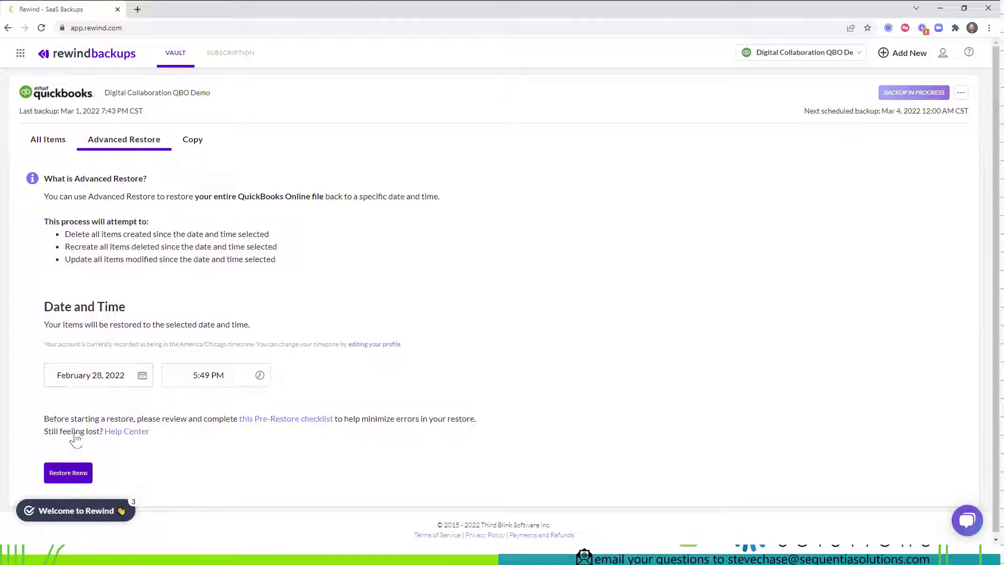
left_click(259, 377)
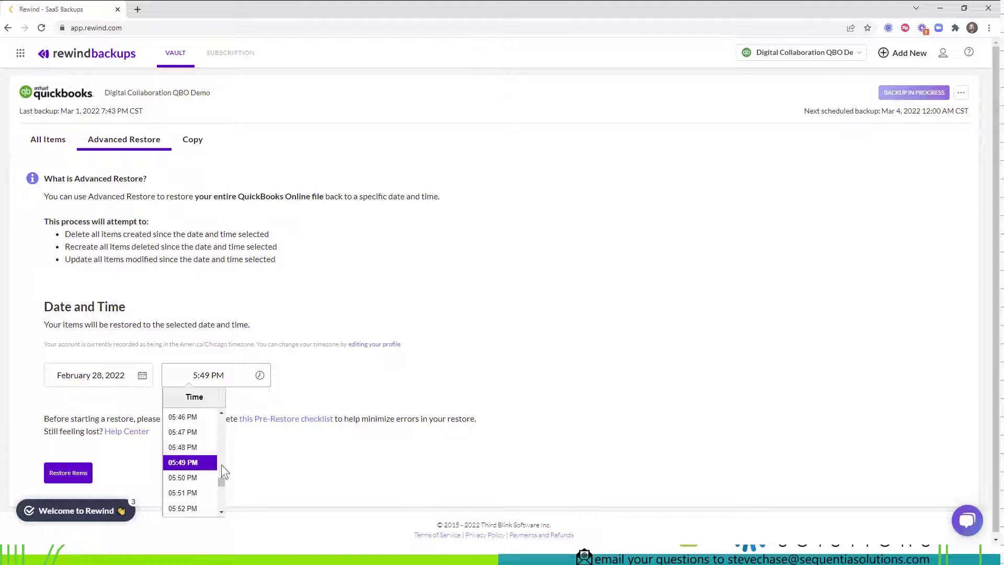
scroll(219, 475, "up", 15)
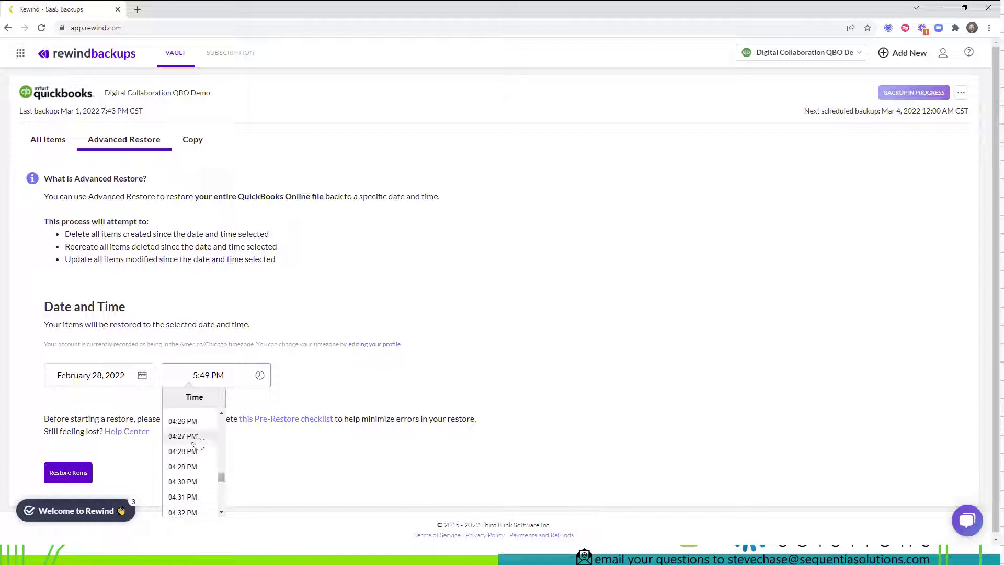
scroll(198, 447, "up", 2)
scroll(196, 451, "up", 5)
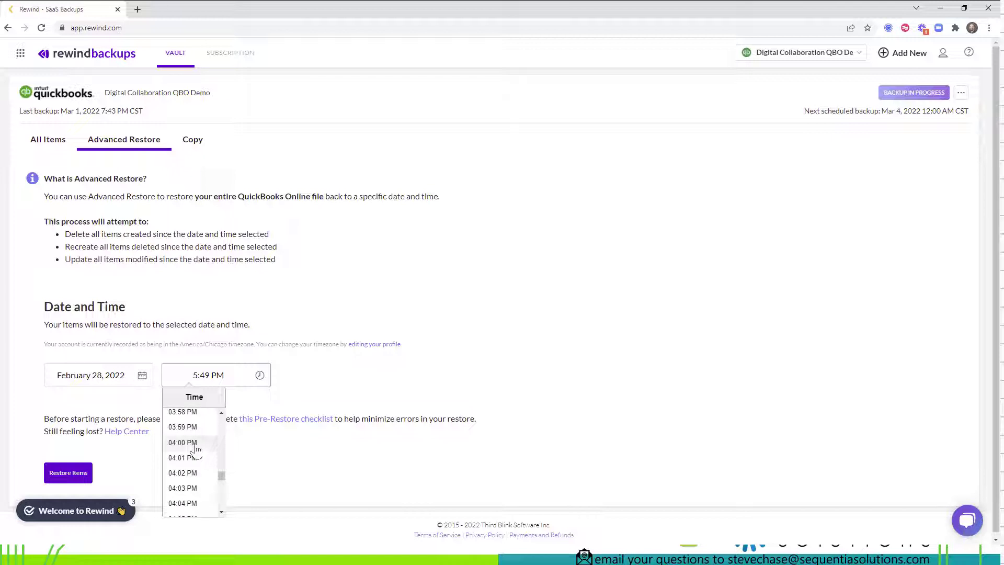
left_click(183, 442)
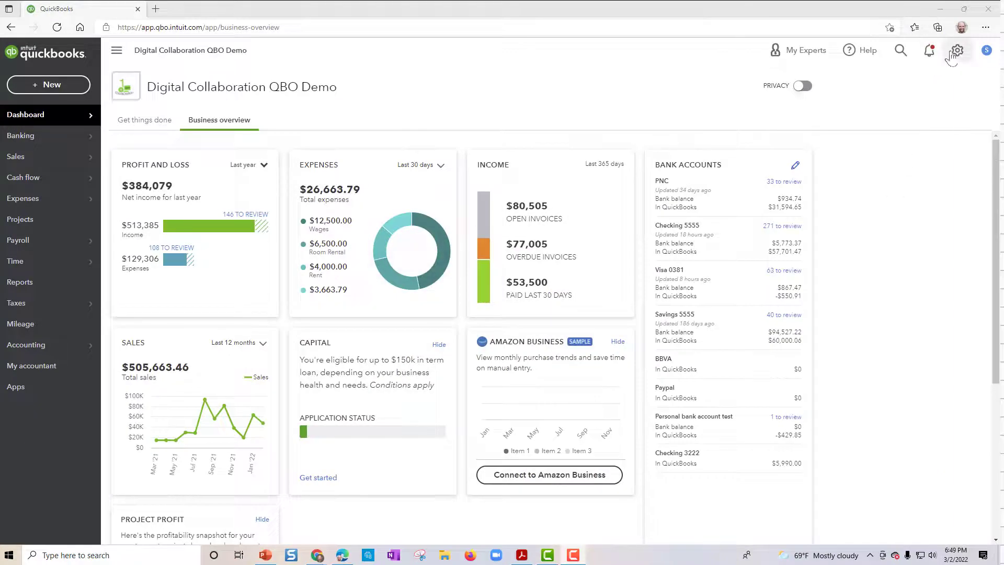
- Open the Audit log from the gear menu, check the 5:59 pm change, then restore down QuickBooks
left_click(956, 51)
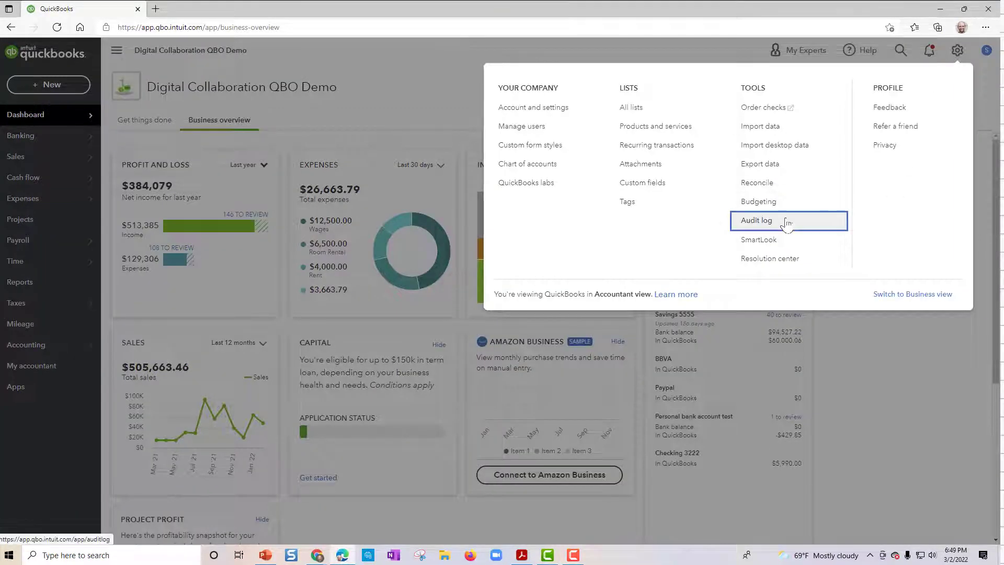
left_click(787, 223)
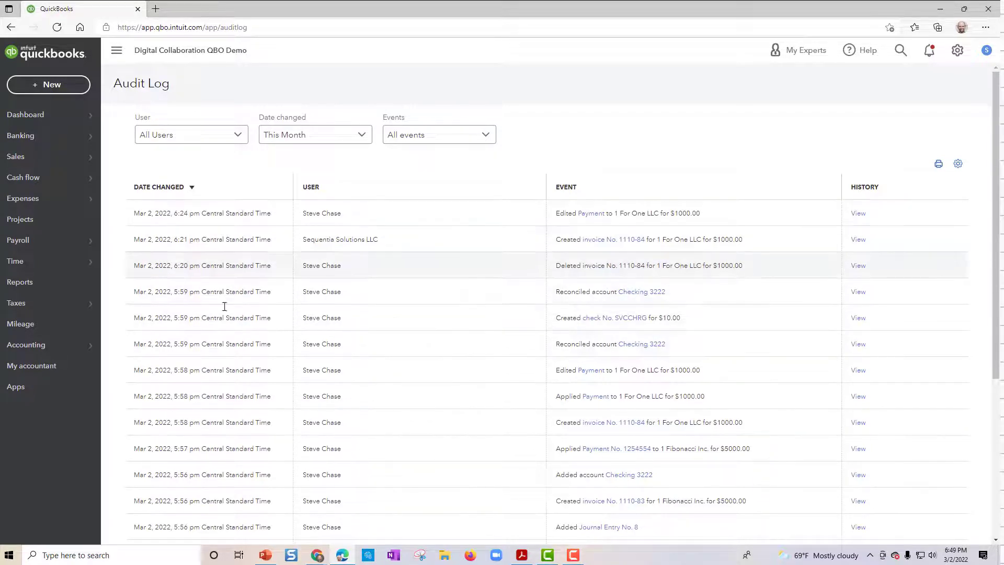
left_click_drag(170, 344, 188, 344)
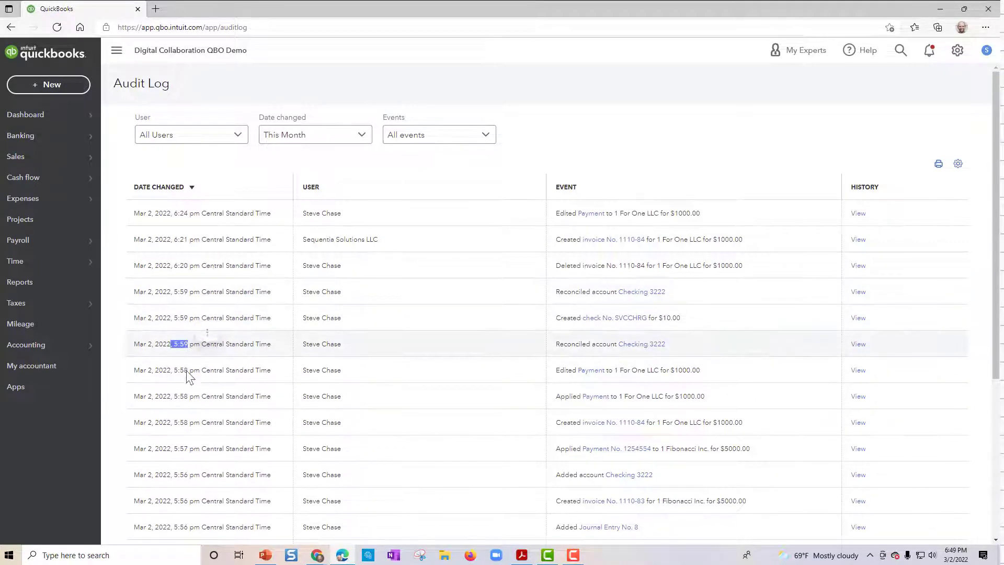
scroll(193, 424, "down", 5)
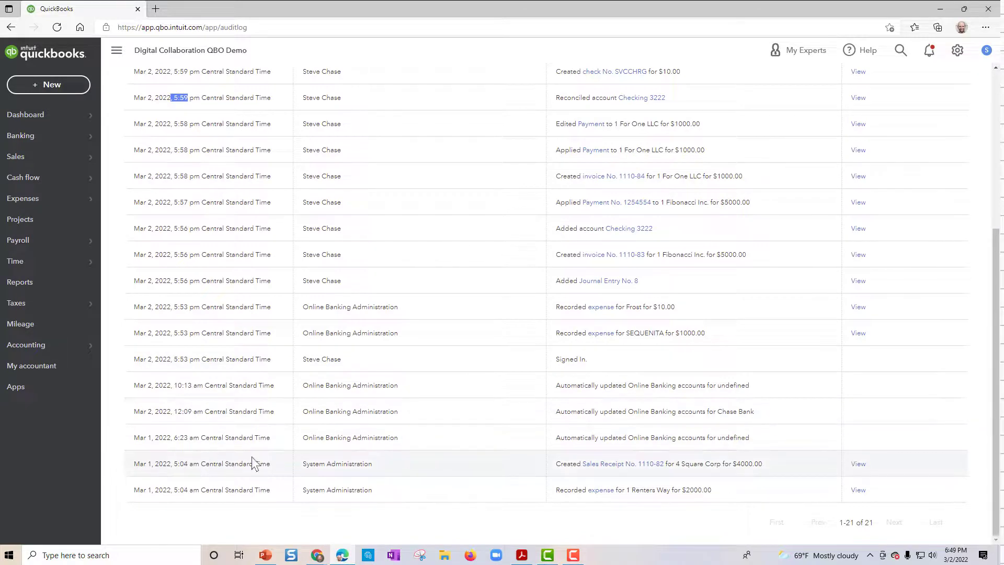
scroll(252, 463, "up", 5)
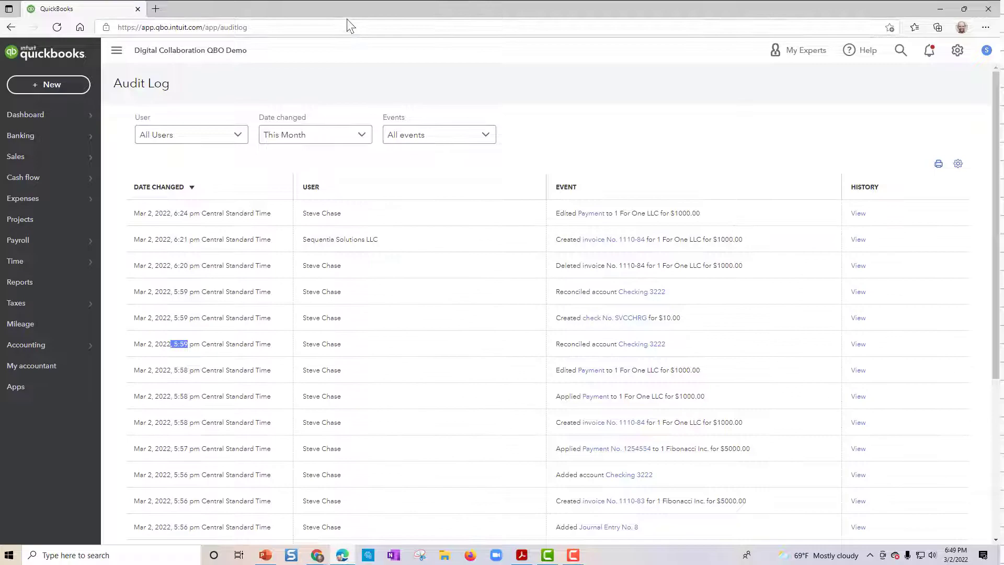
left_click_drag(353, 6, 370, 251)
- Maximize the Rewind window, restore items to February 28, 4:00 PM, and confirm 'Yes, restore'
left_click(436, 89)
double_click(436, 89)
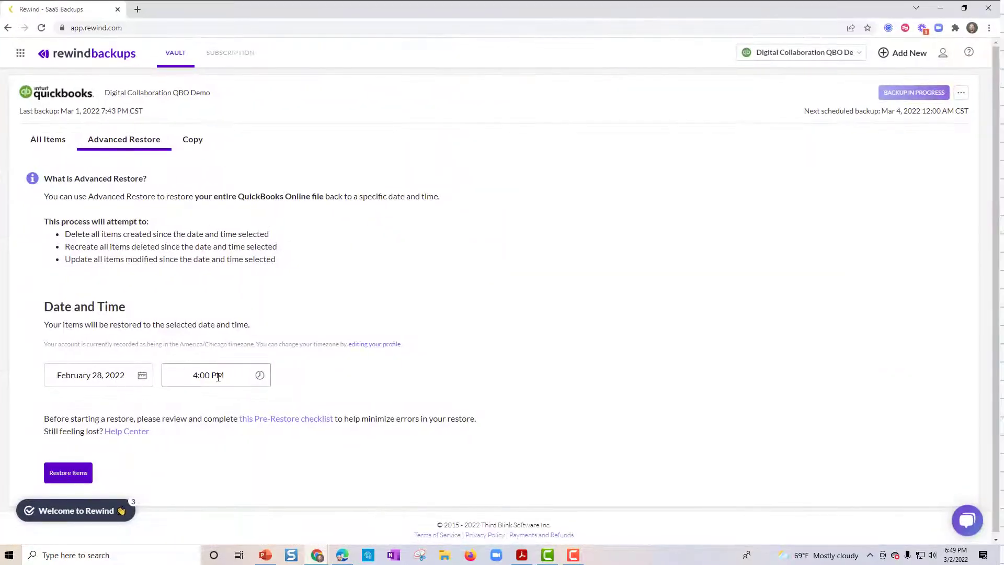
left_click(81, 478)
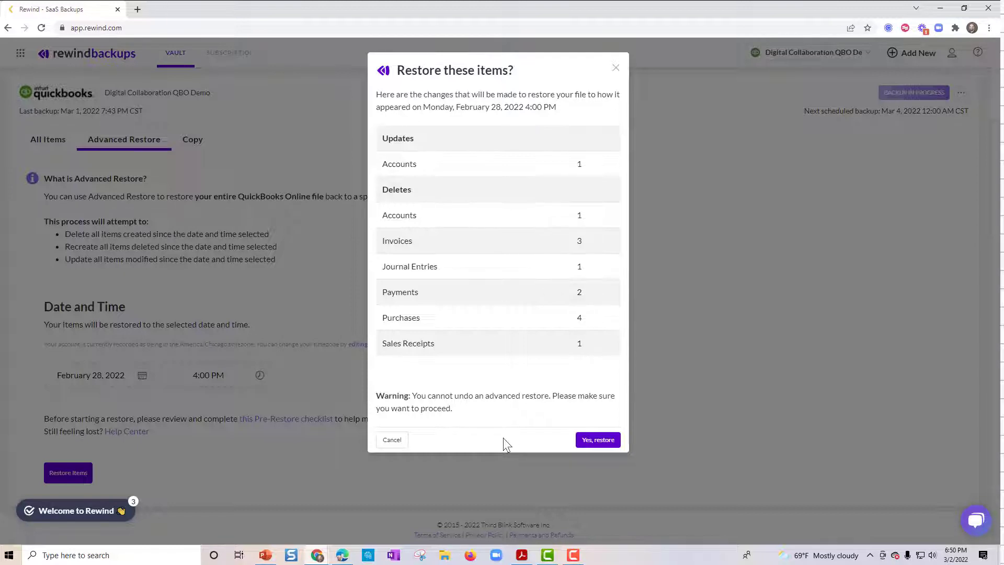
left_click(589, 441)
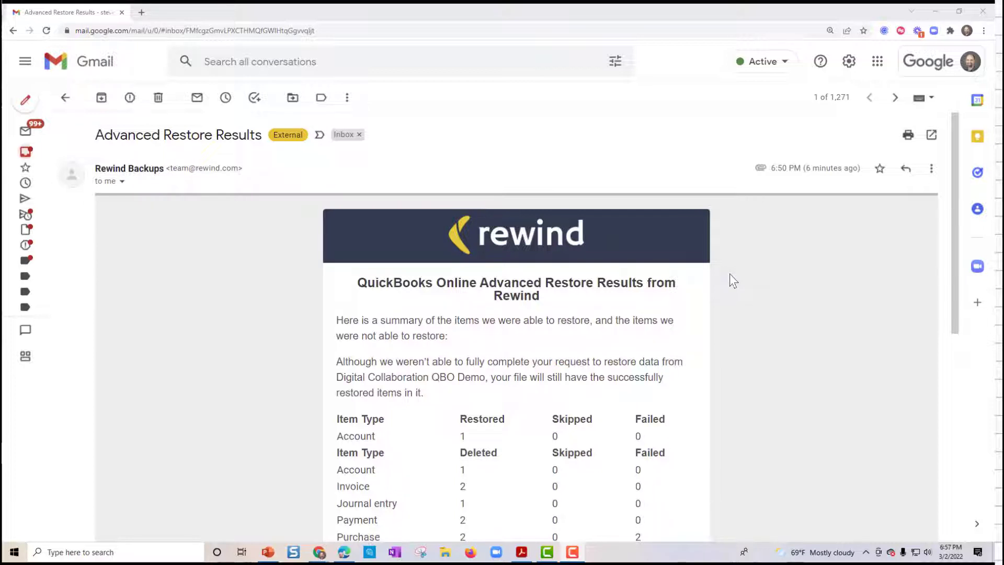
- Scroll the results email to the table: 1 Account restored, 2 Purchase deletions failed
scroll(729, 280, "down", 2)
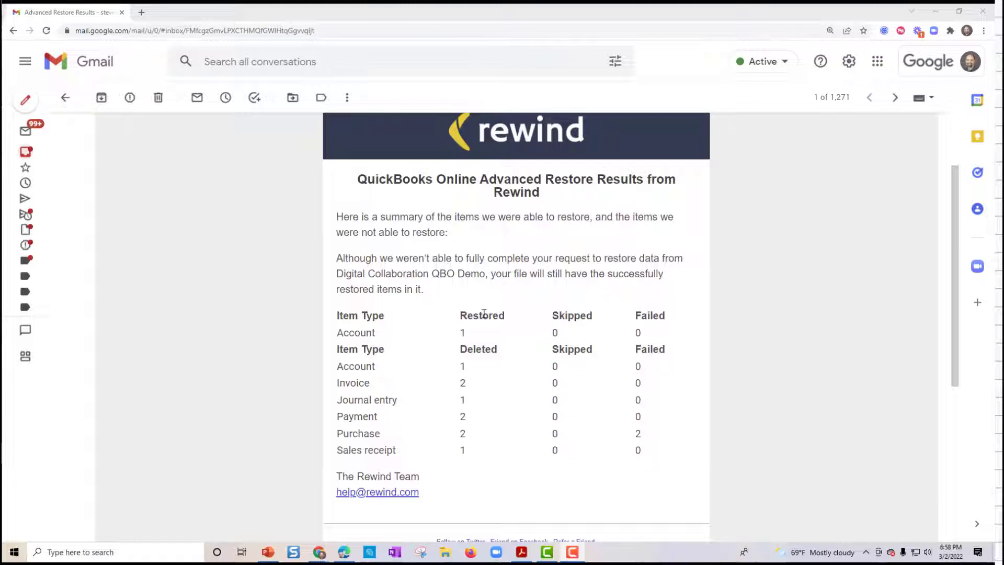
double_click(462, 333)
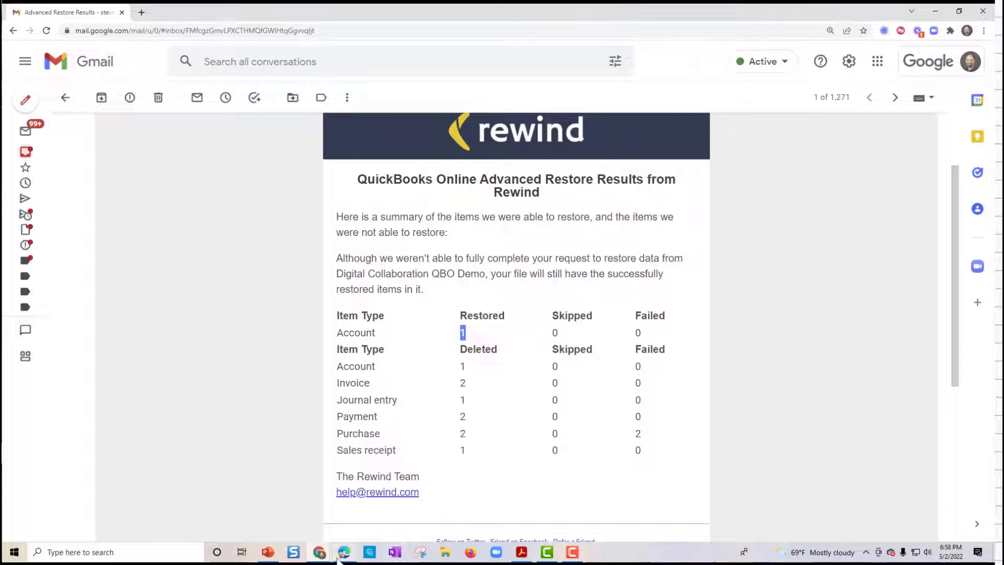
mouse_move(268, 555)
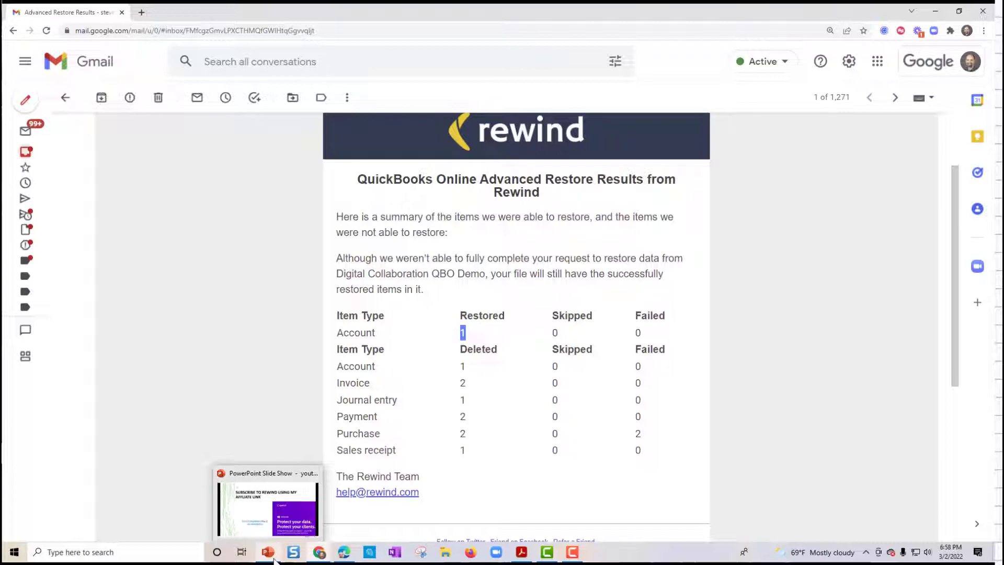
- Return to the PowerPoint slide show at slide 3, the Rewind affiliate link slide
left_click(271, 499)
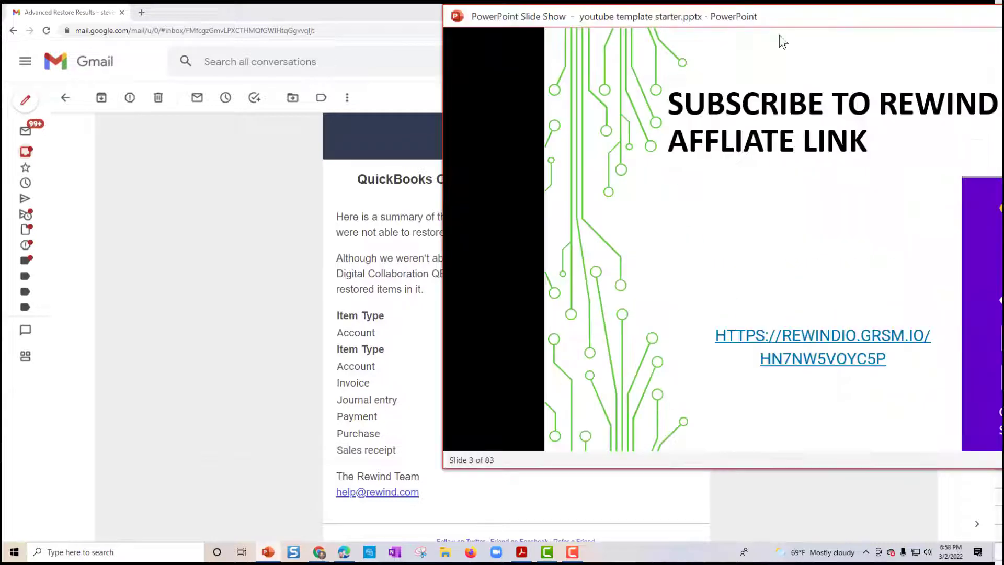